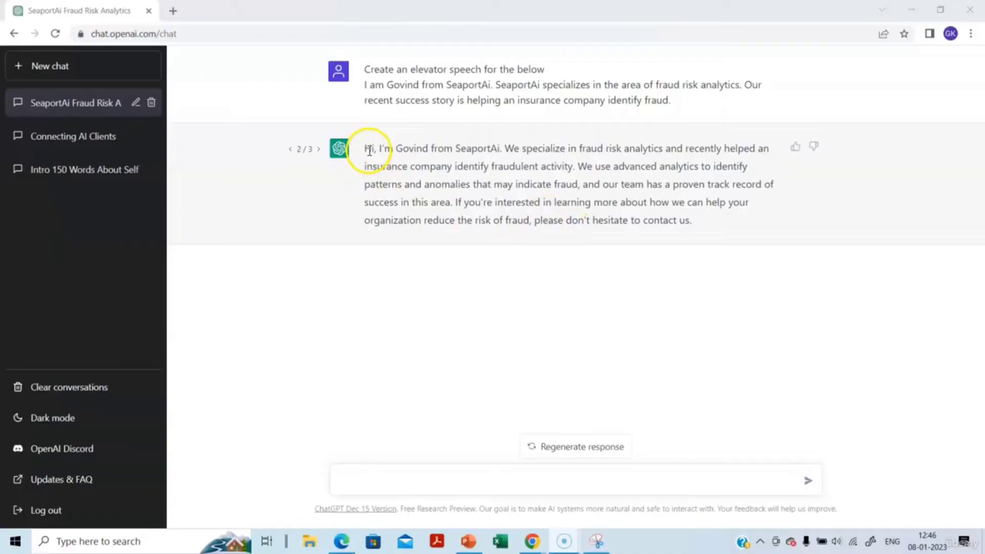
Step: Send a prompt requesting a PowerPoint presentation, with the copied SeaportAi elevator speech pasted below it
{"action": "left_click_drag", "start_coordinate": [365, 149], "coordinate": [700, 226]}
{"action": "key", "text": "ctrl+c"}
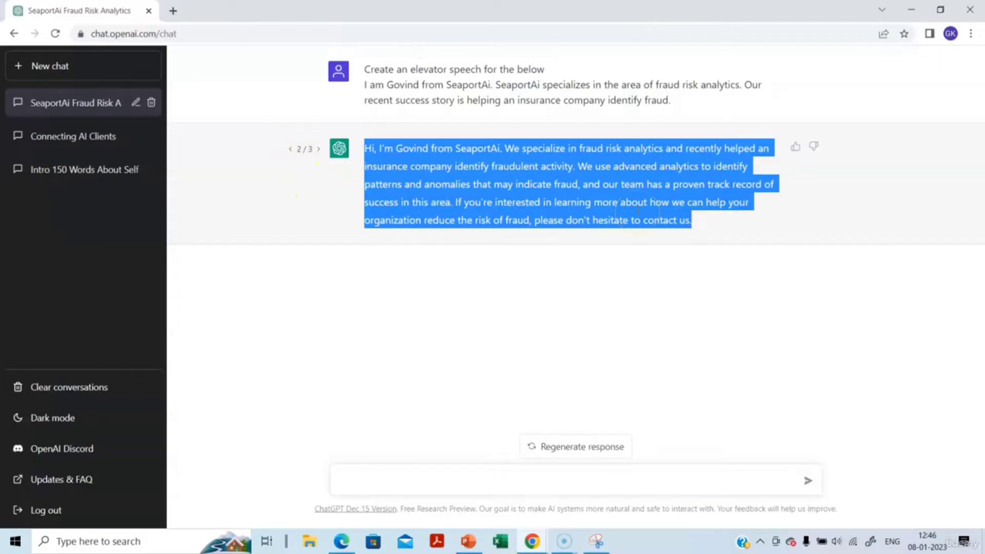
{"action": "left_click", "coordinate": [462, 478]}
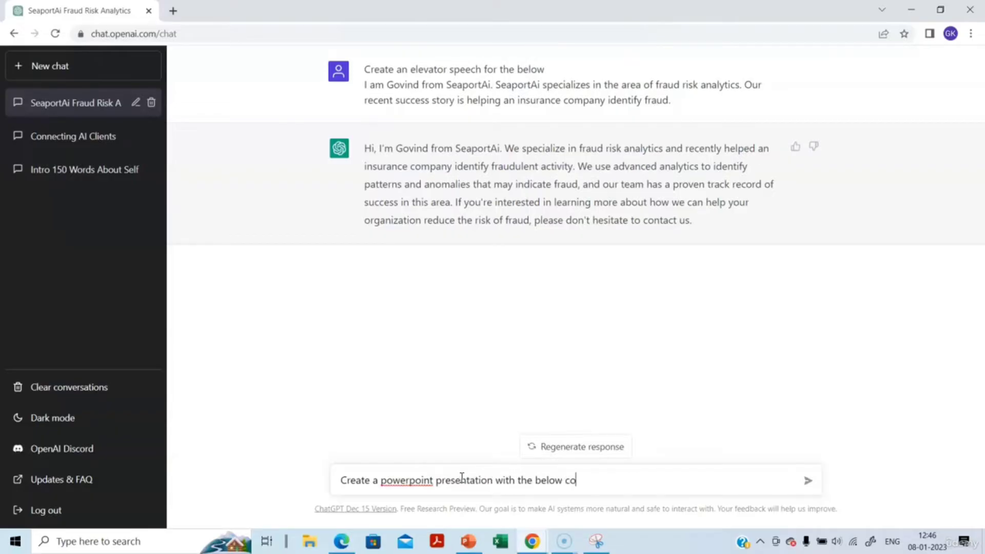
{"action": "key", "text": "shift+Return"}
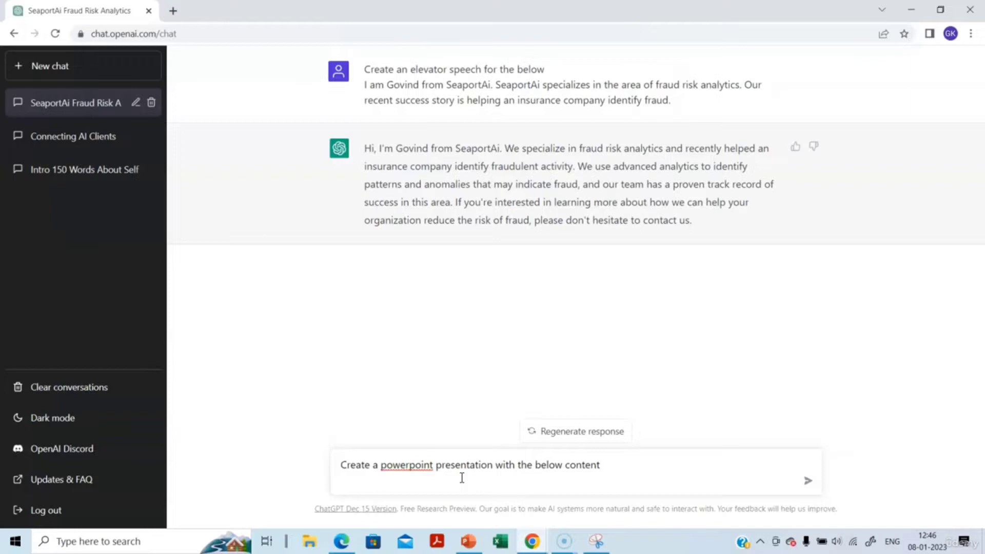
{"action": "key", "text": "ctrl+v"}
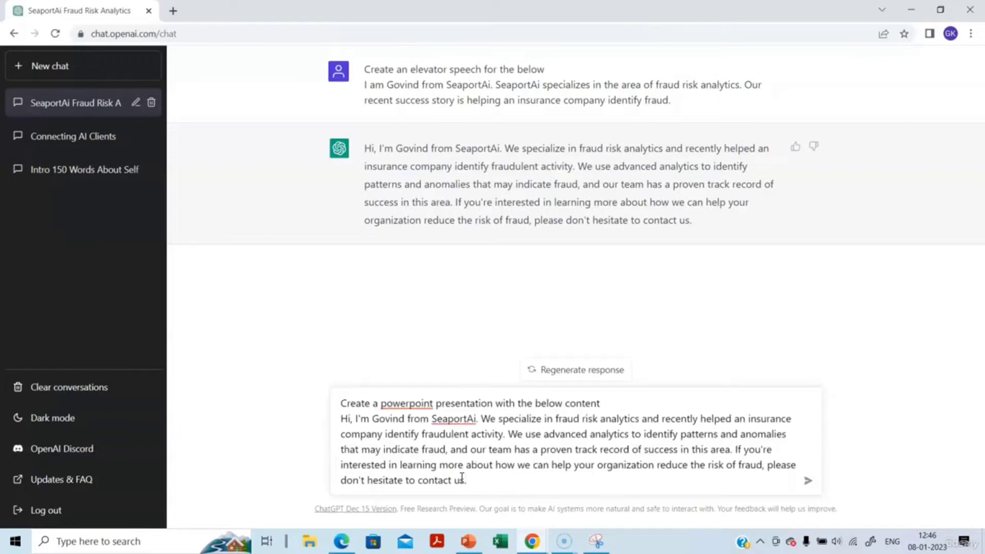
{"action": "left_click", "coordinate": [809, 481]}
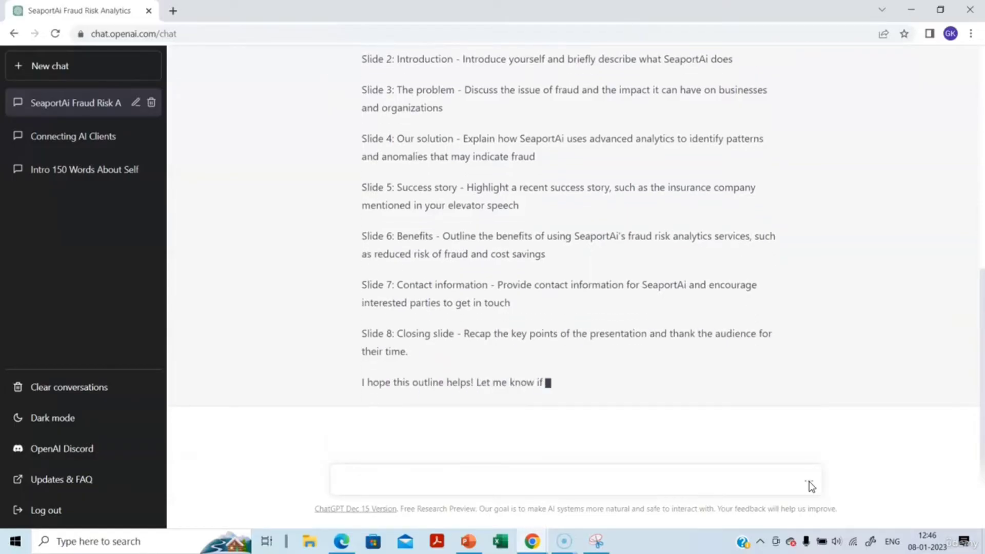
Step: Scroll through the finished eight-slide outline, from title slide to closing slide, to review it
{"action": "scroll", "coordinate": [526, 284], "scroll_direction": "up", "scroll_amount": 1}
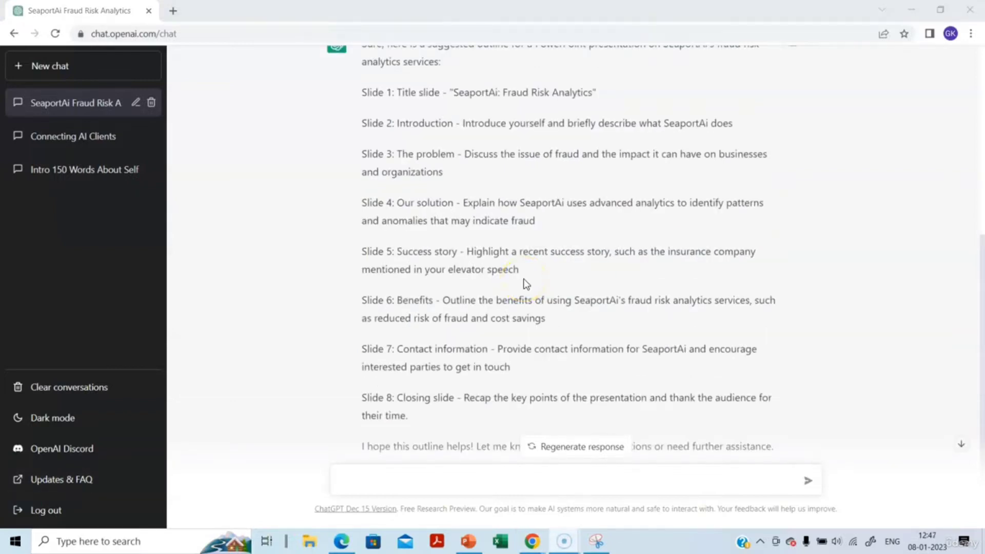
{"action": "scroll", "coordinate": [526, 283], "scroll_direction": "up", "scroll_amount": 1}
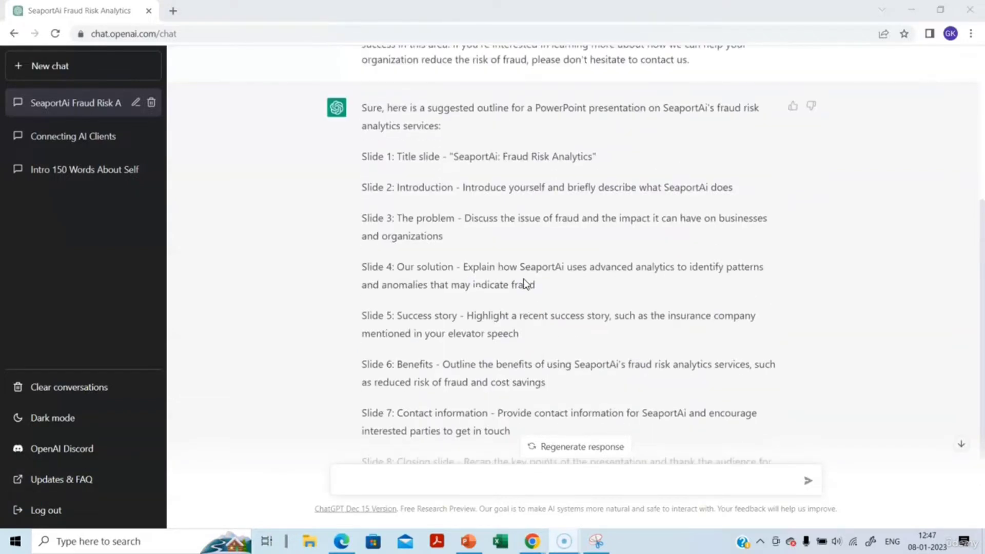
{"action": "scroll", "coordinate": [526, 284], "scroll_direction": "down", "scroll_amount": 1}
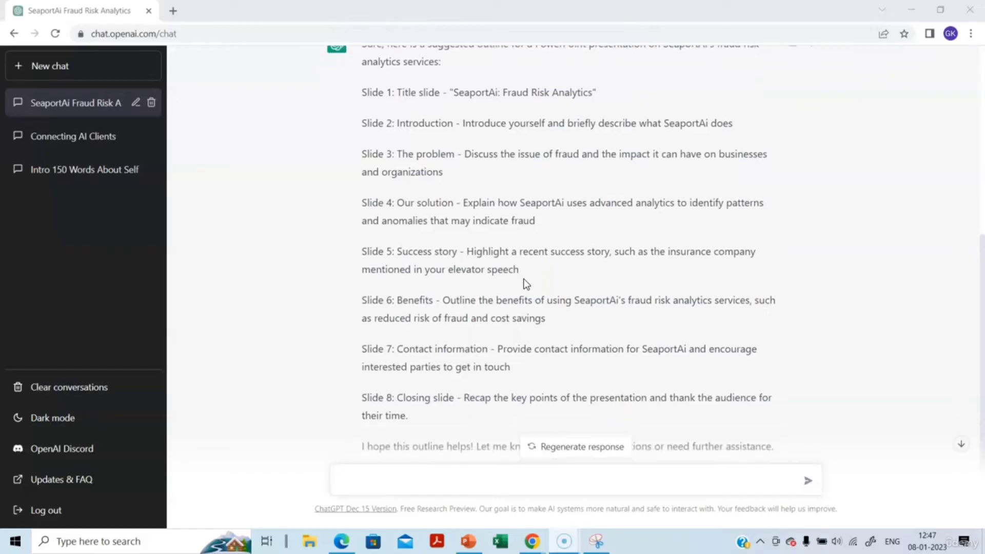
{"action": "scroll", "coordinate": [526, 284], "scroll_direction": "up", "scroll_amount": 4}
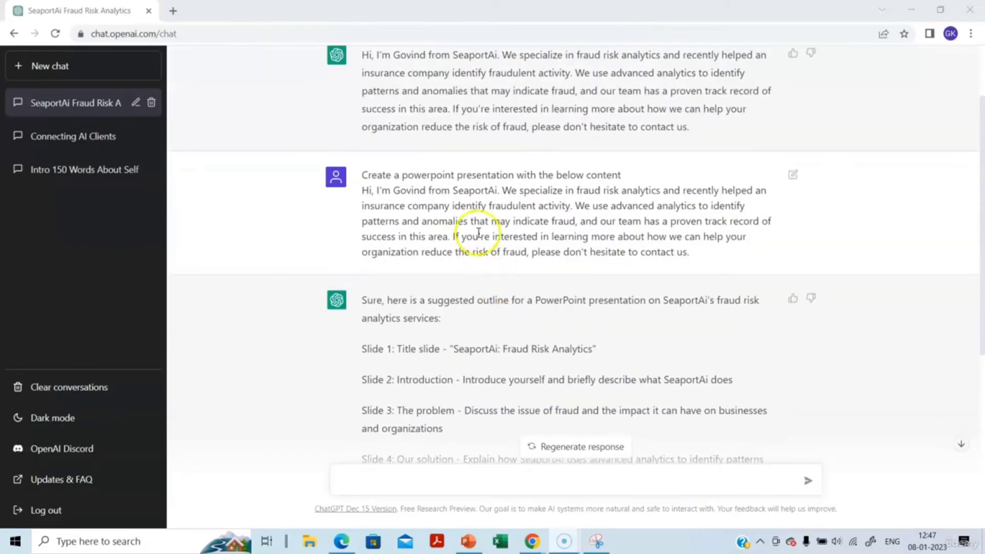
{"action": "scroll", "coordinate": [540, 340], "scroll_direction": "down", "scroll_amount": 4}
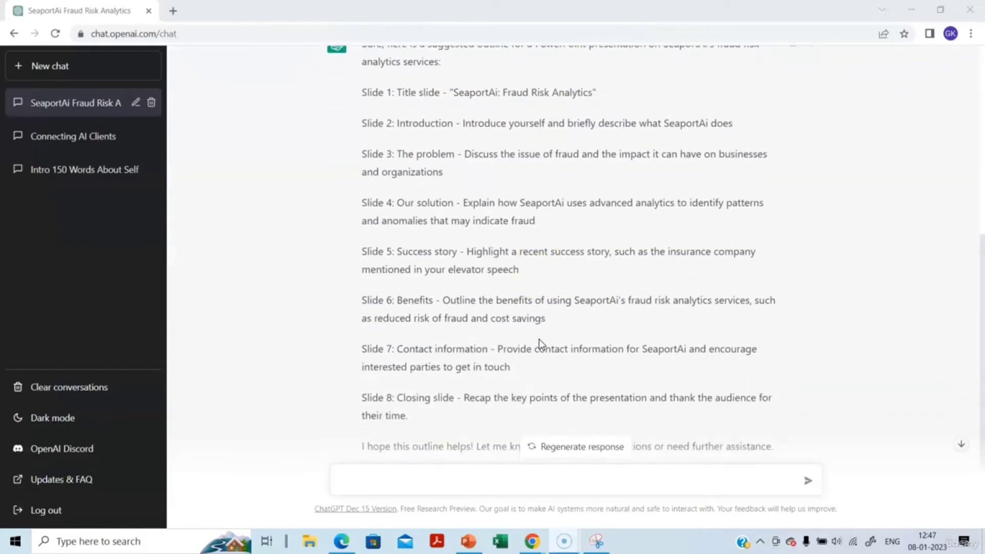
{"action": "scroll", "coordinate": [540, 340], "scroll_direction": "up", "scroll_amount": 1}
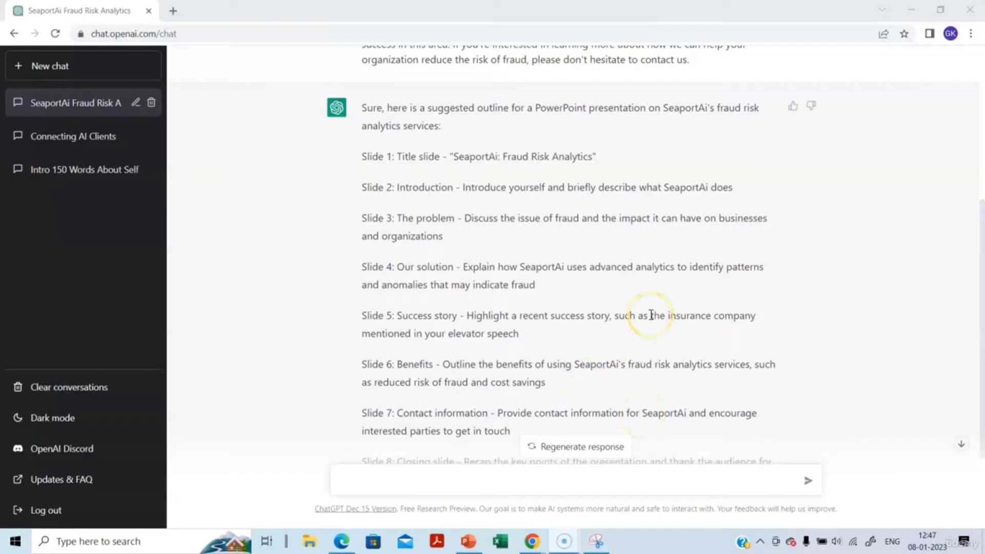
{"action": "scroll", "coordinate": [651, 314], "scroll_direction": "down", "scroll_amount": 1}
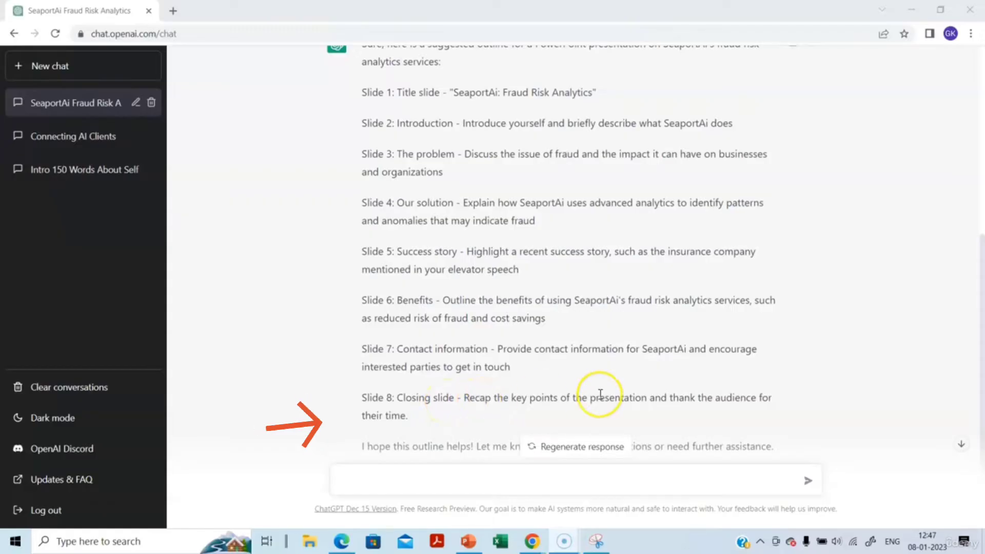
{"action": "scroll", "coordinate": [600, 394], "scroll_direction": "down", "scroll_amount": 1}
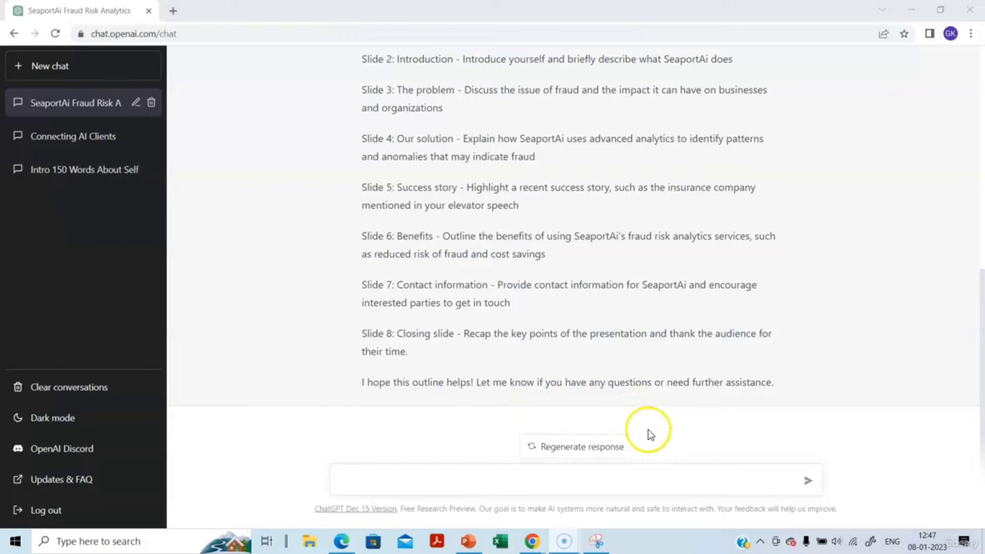
Step: Regenerate the reply and compare the new five-slide version 2/2 with version 1/2
{"action": "left_click", "coordinate": [585, 452]}
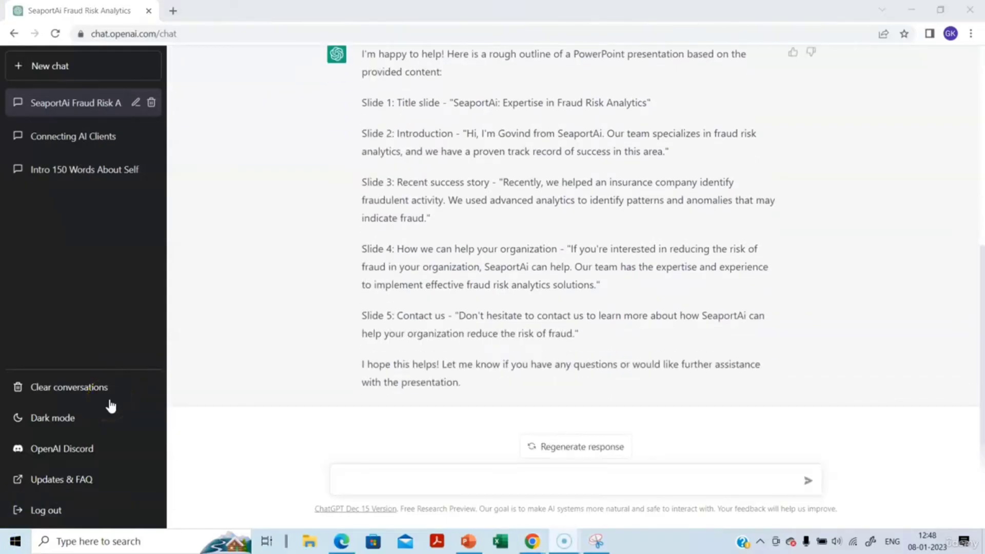
{"action": "scroll", "coordinate": [535, 344], "scroll_direction": "up", "scroll_amount": 1}
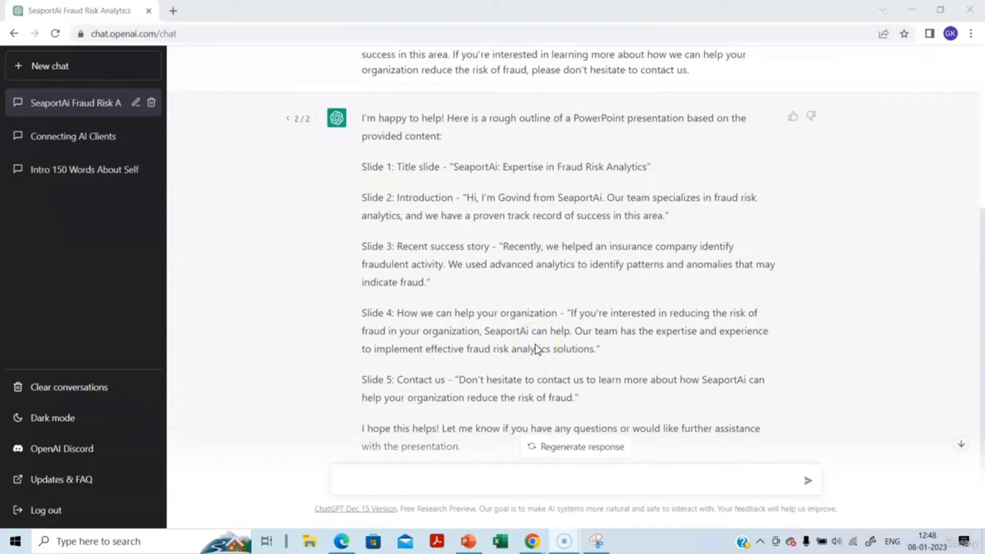
{"action": "scroll", "coordinate": [536, 345], "scroll_direction": "down", "scroll_amount": 1}
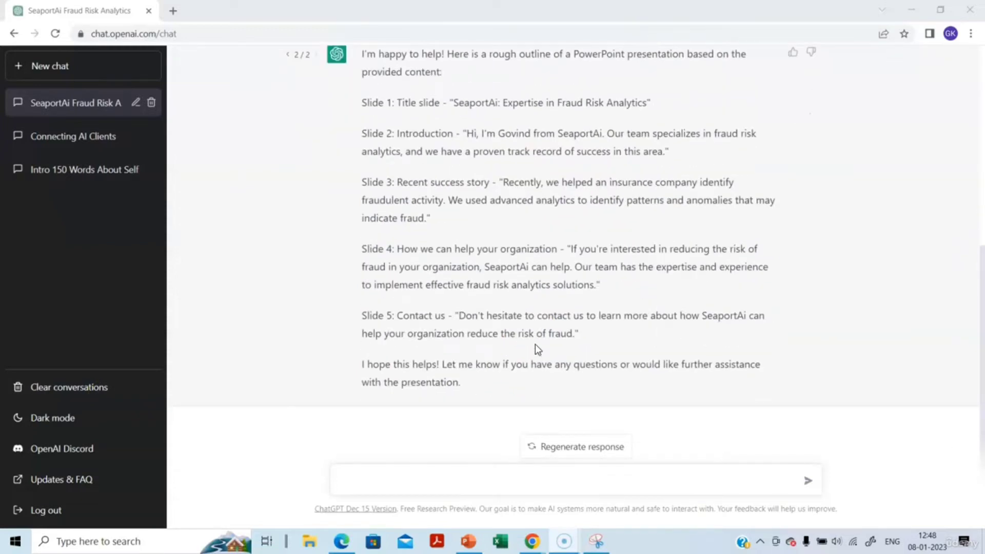
{"action": "scroll", "coordinate": [535, 349], "scroll_direction": "up", "scroll_amount": 1}
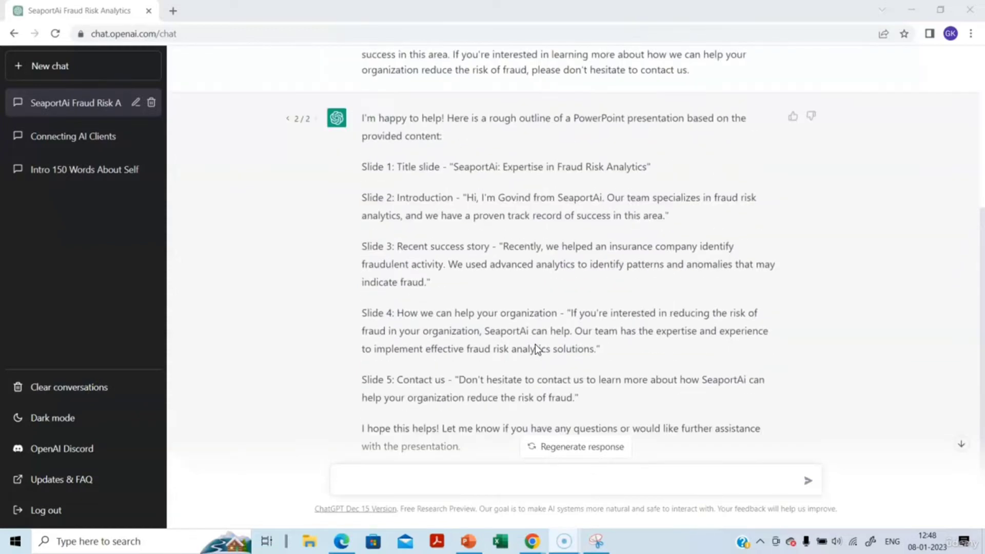
{"action": "left_click", "coordinate": [288, 119]}
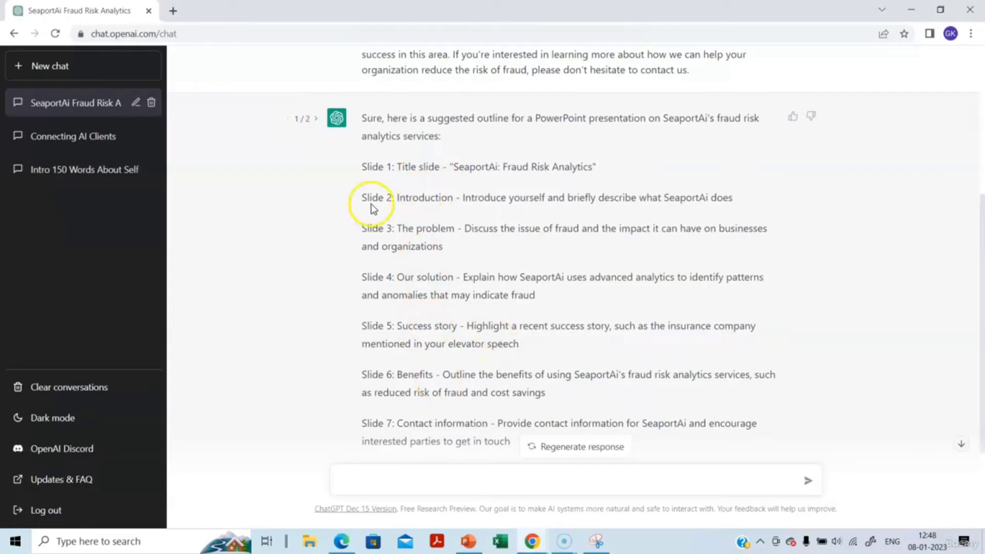
{"action": "left_click", "coordinate": [315, 119]}
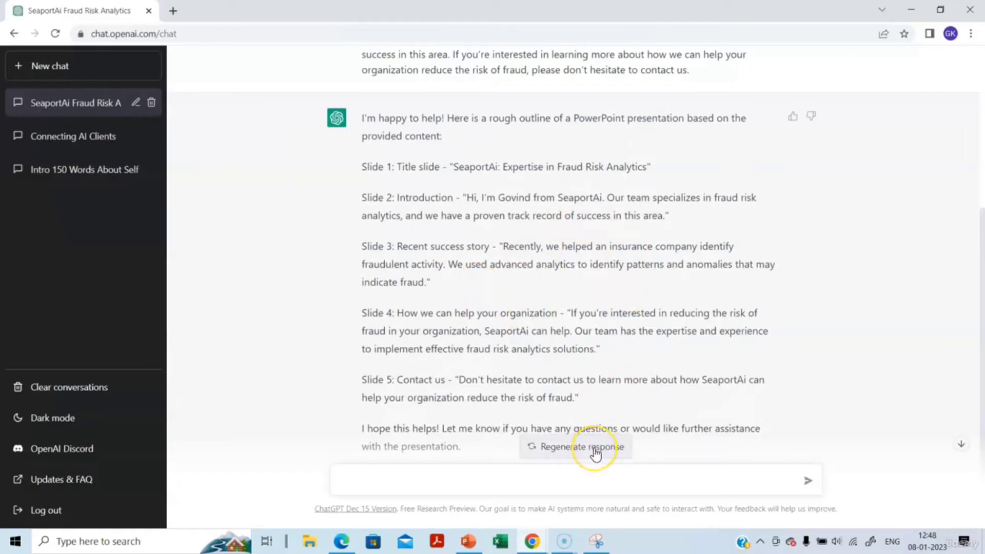
Step: Regenerate the reply into a bulleted outline ending with a Thank you slide
{"action": "left_click", "coordinate": [595, 453]}
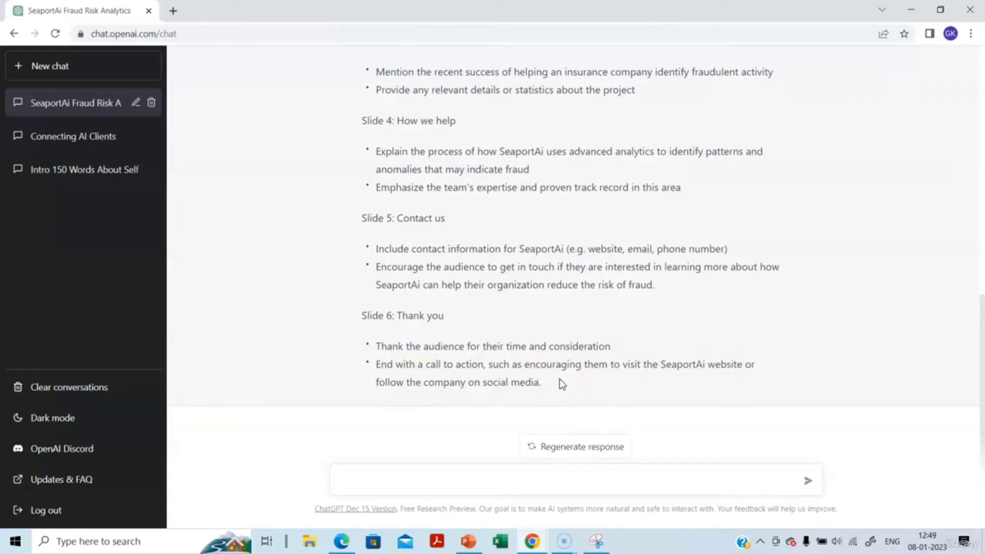
{"action": "scroll", "coordinate": [575, 361], "scroll_direction": "up", "scroll_amount": 4}
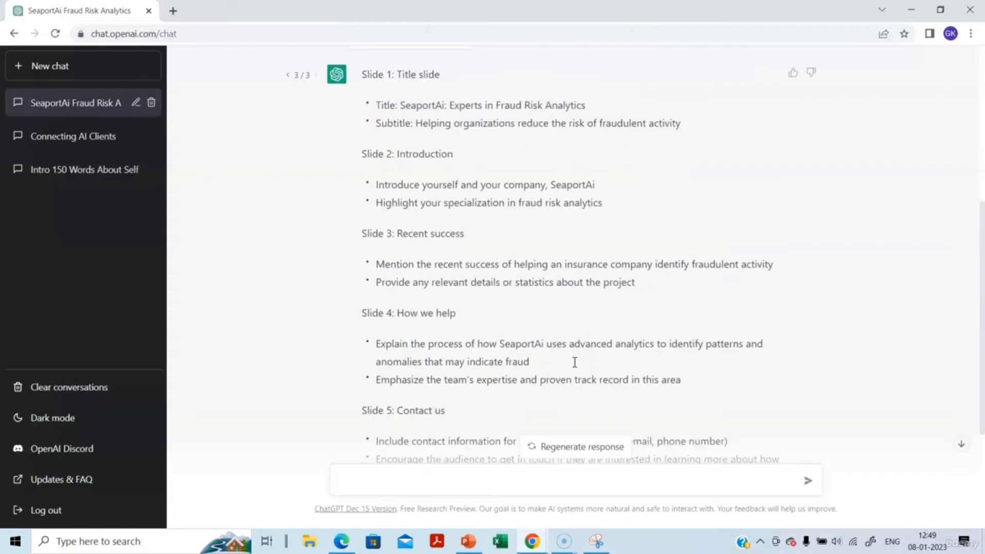
{"action": "scroll", "coordinate": [314, 169], "scroll_direction": "up", "scroll_amount": 1}
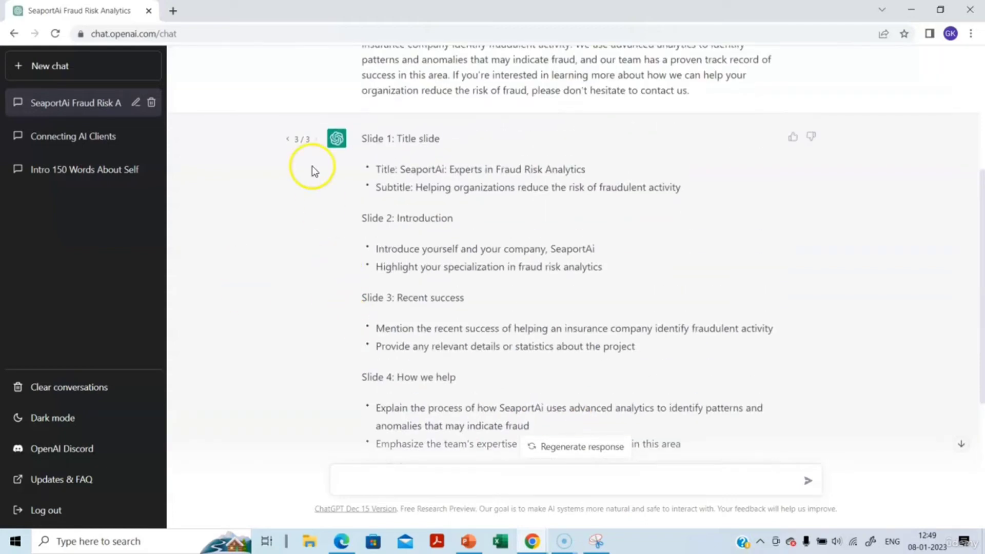
{"action": "left_click", "coordinate": [287, 136]}
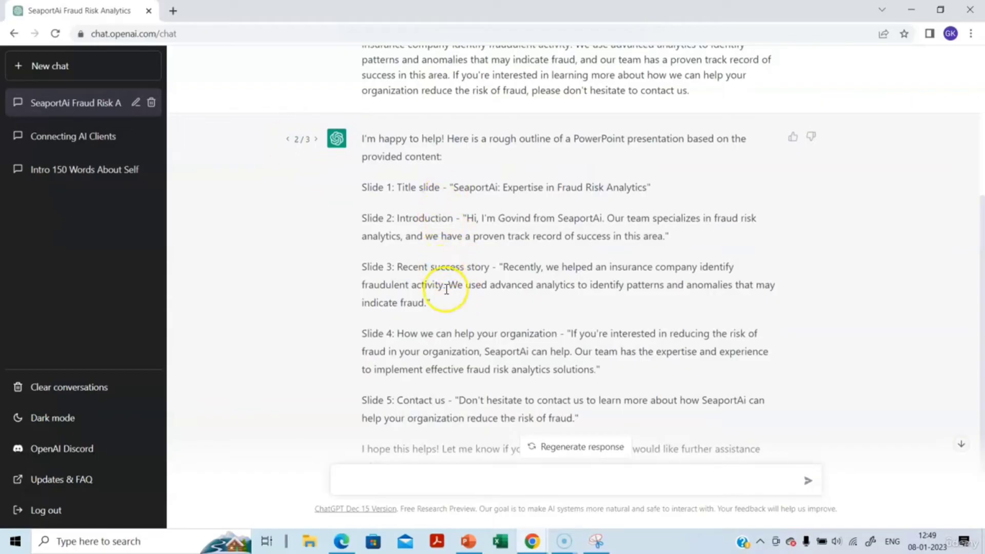
{"action": "scroll", "coordinate": [470, 318], "scroll_direction": "down", "scroll_amount": 2}
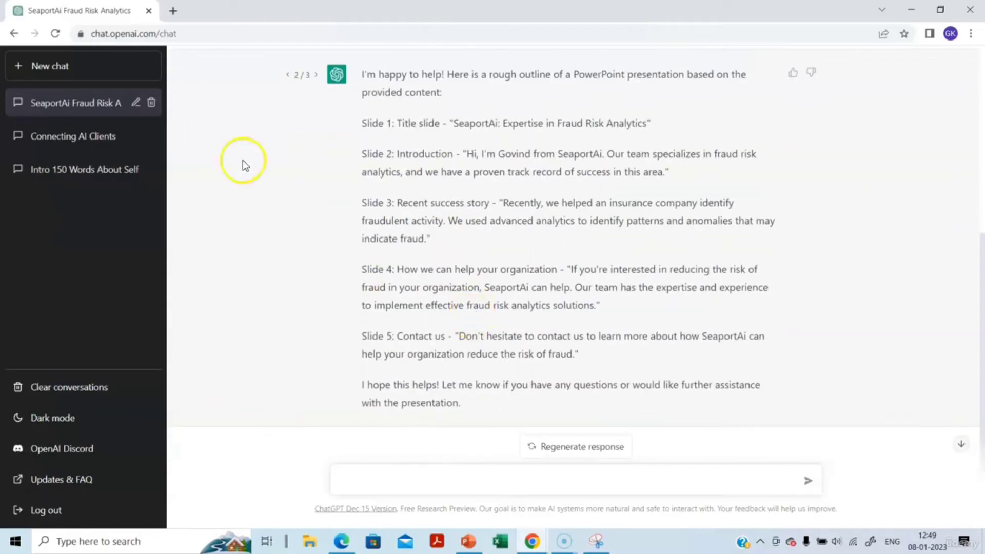
{"action": "left_click", "coordinate": [289, 74]}
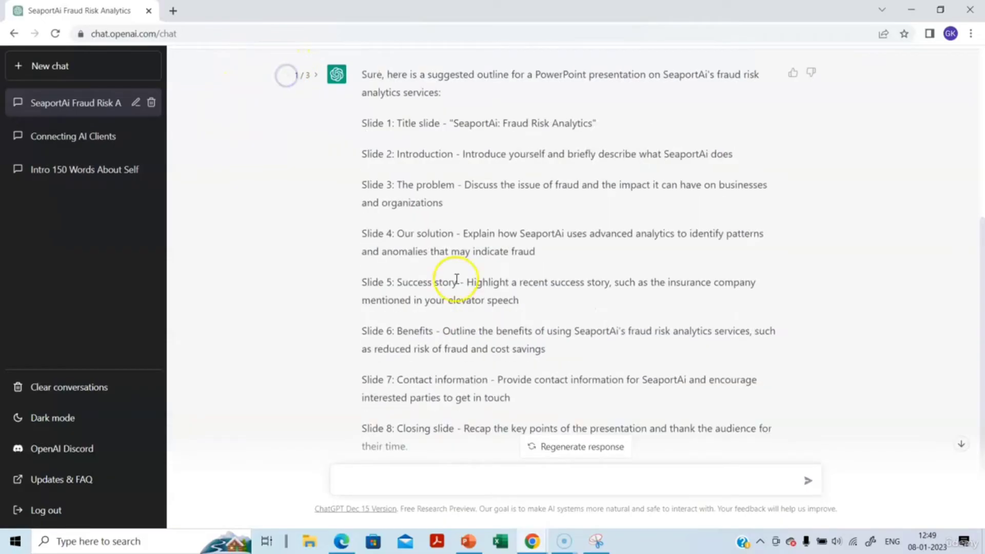
{"action": "scroll", "coordinate": [453, 315], "scroll_direction": "down", "scroll_amount": 2}
{"action": "scroll", "coordinate": [453, 315], "scroll_direction": "up", "scroll_amount": 3}
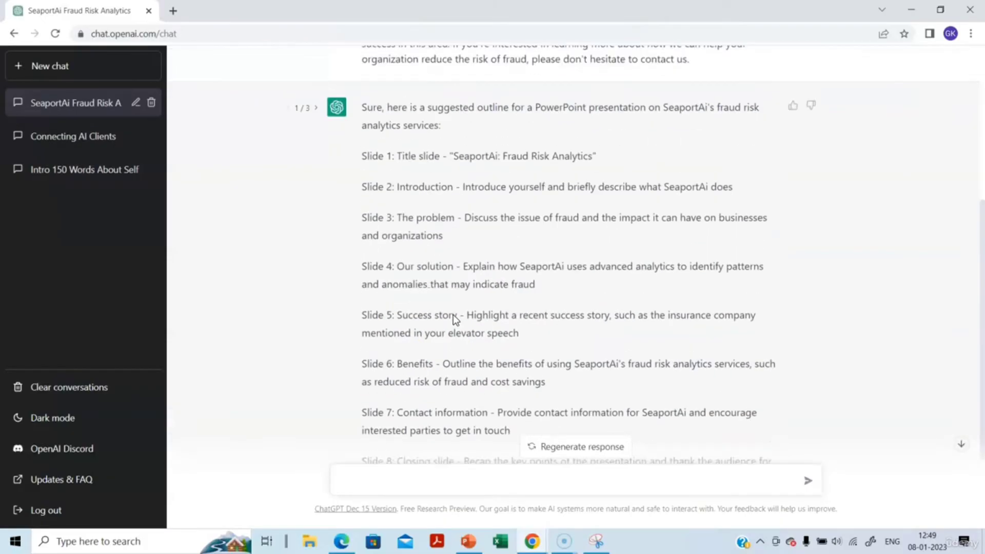
{"action": "left_click", "coordinate": [316, 108]}
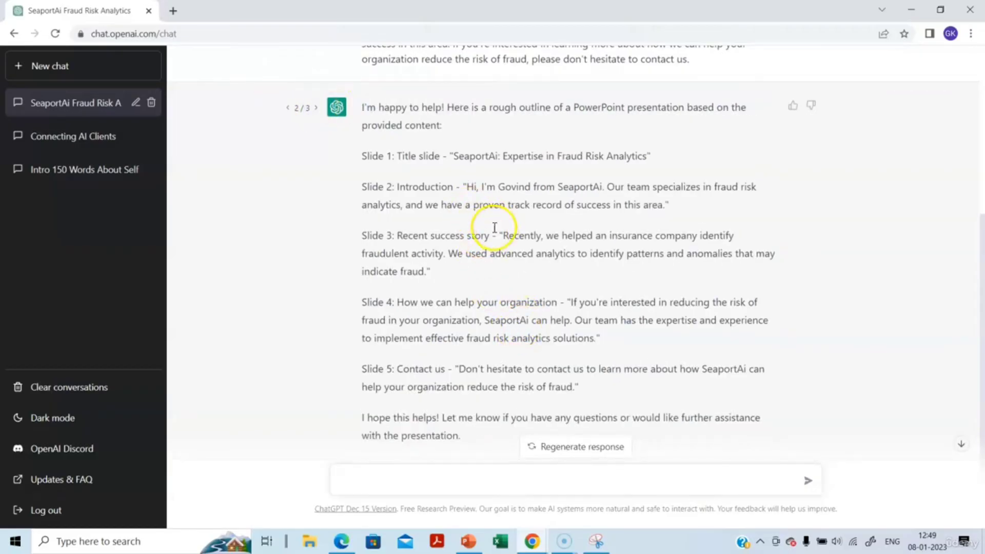
{"action": "left_click", "coordinate": [316, 107]}
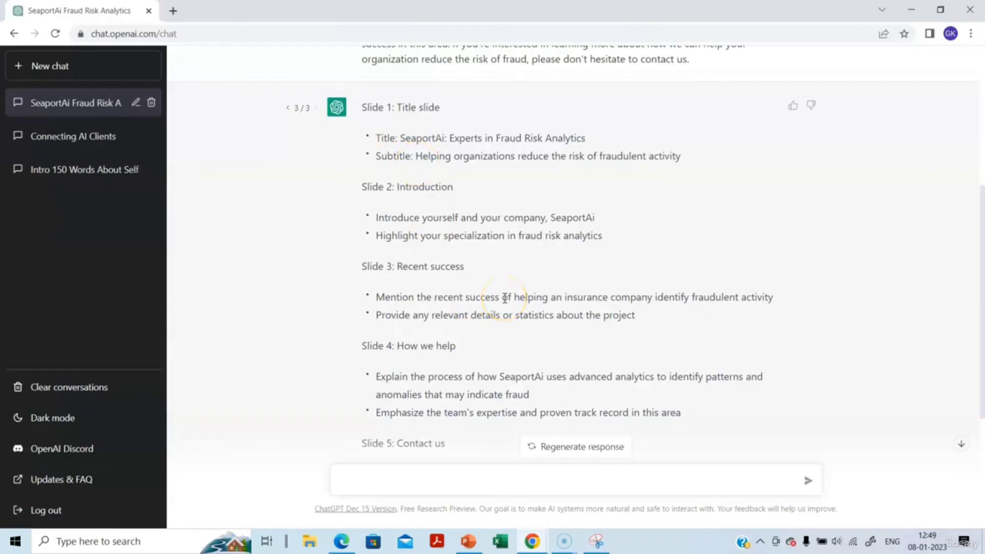
{"action": "left_click", "coordinate": [317, 164]}
{"action": "left_click", "coordinate": [319, 105]}
{"action": "left_click", "coordinate": [574, 277]}
{"action": "scroll", "coordinate": [587, 332], "scroll_direction": "down", "scroll_amount": 4}
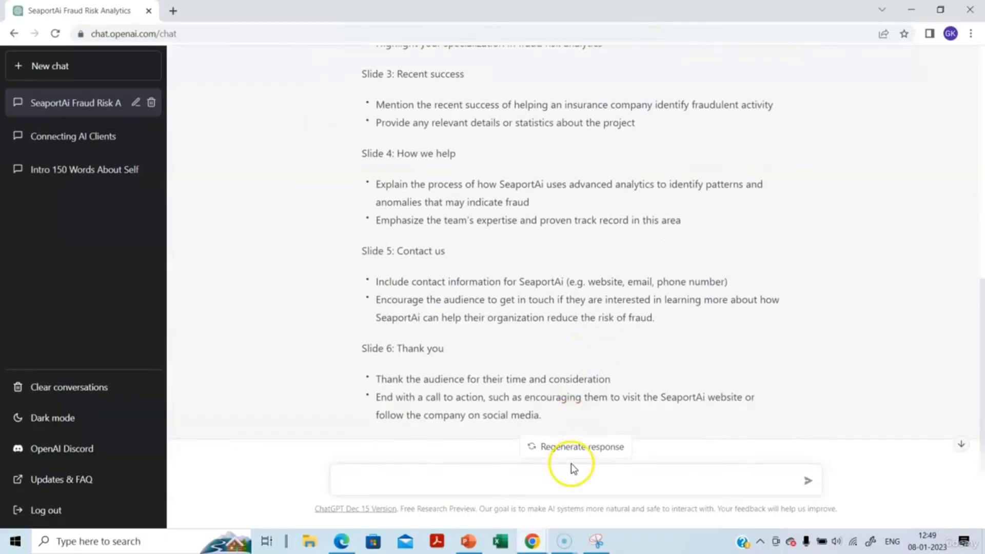
Step: Regenerate a six-slide 4/4 outline ending with a Contact us slide and review it
{"action": "left_click", "coordinate": [582, 446]}
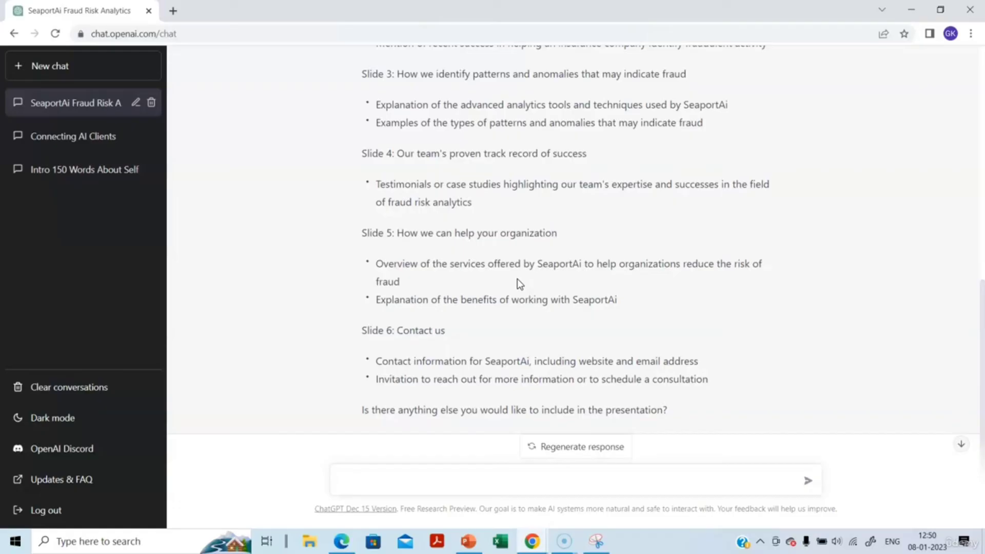
{"action": "scroll", "coordinate": [518, 279], "scroll_direction": "up", "scroll_amount": 5}
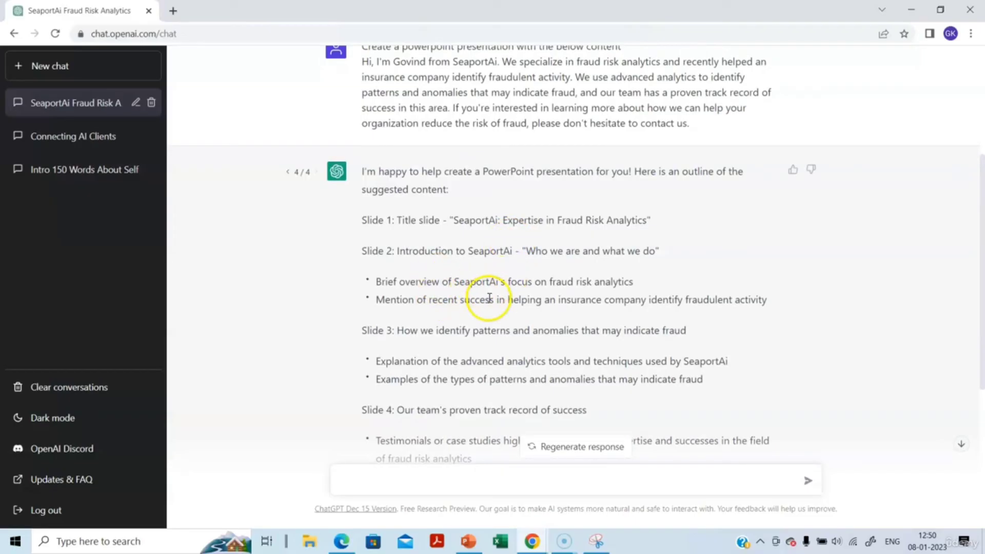
{"action": "scroll", "coordinate": [488, 292], "scroll_direction": "down", "scroll_amount": 1}
{"action": "scroll", "coordinate": [489, 299], "scroll_direction": "down", "scroll_amount": 3}
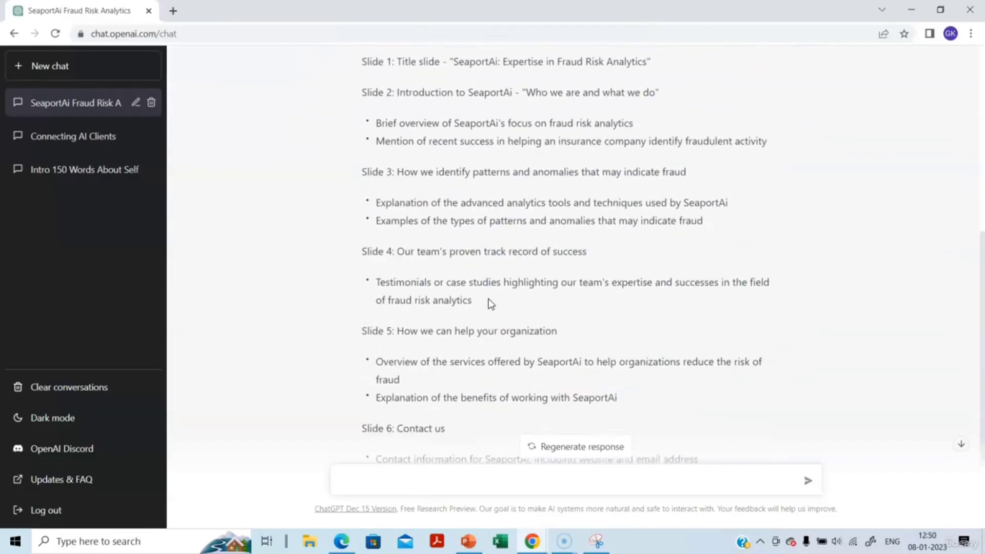
{"action": "scroll", "coordinate": [488, 299], "scroll_direction": "up", "scroll_amount": 3}
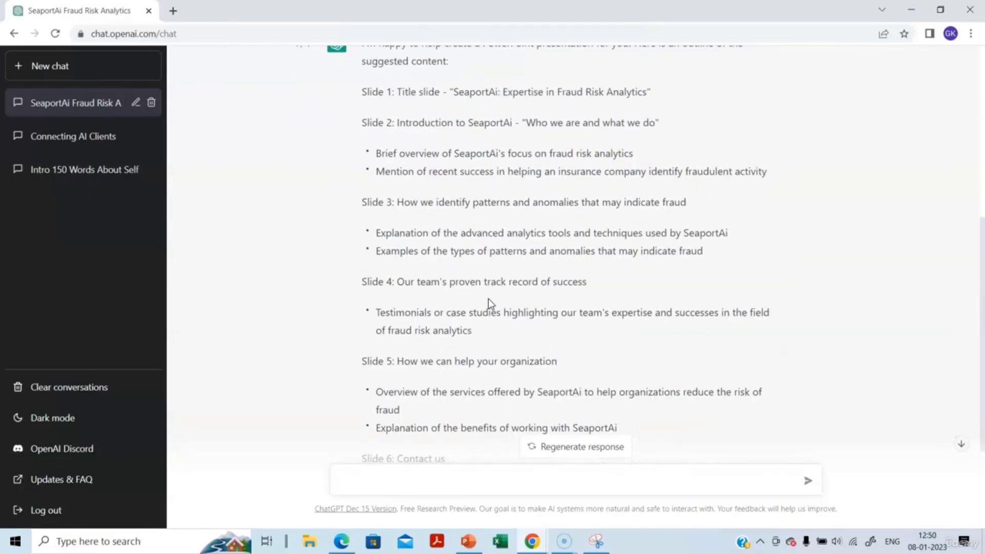
{"action": "scroll", "coordinate": [489, 298], "scroll_direction": "down", "scroll_amount": 2}
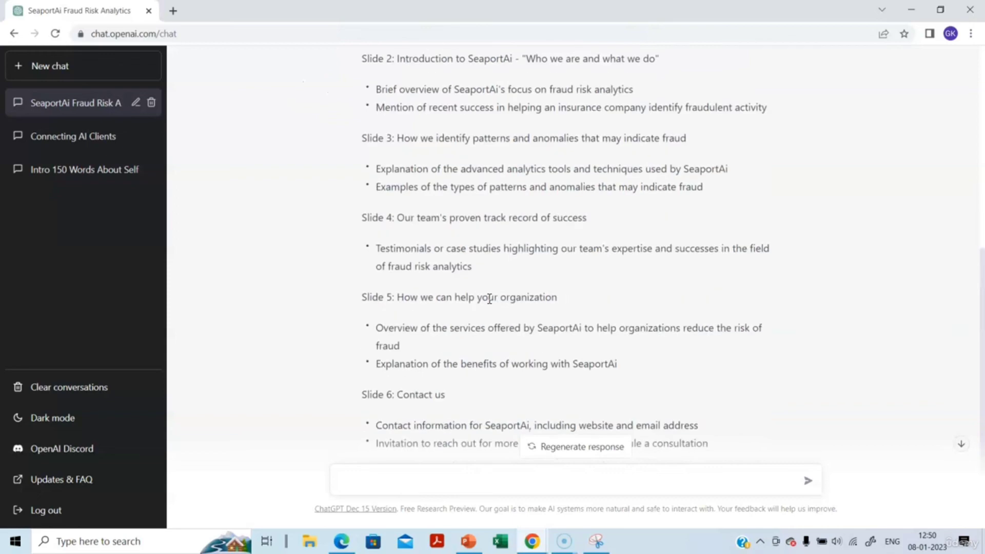
{"action": "scroll", "coordinate": [359, 169], "scroll_direction": "up", "scroll_amount": 3}
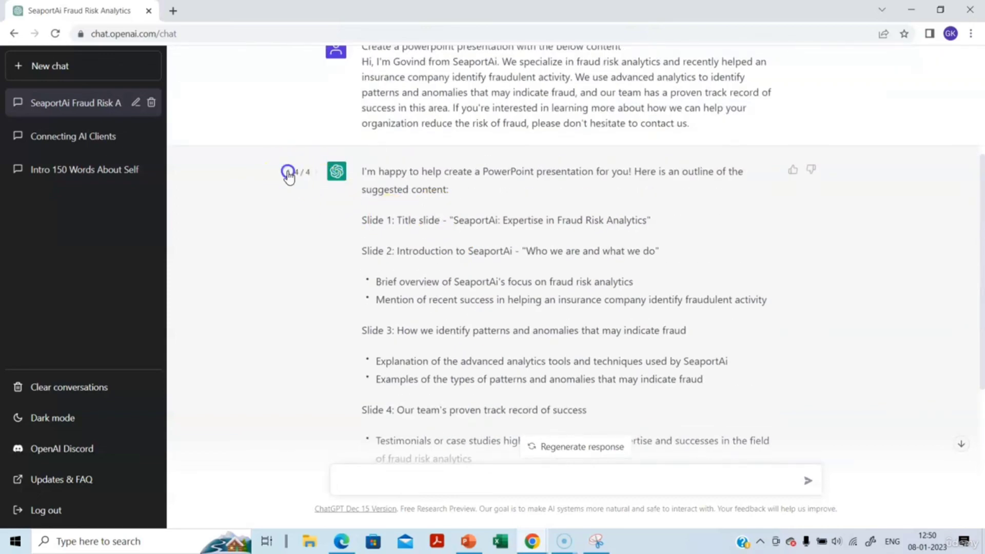
{"action": "left_click", "coordinate": [288, 172]}
{"action": "scroll", "coordinate": [569, 276], "scroll_direction": "down", "scroll_amount": 2}
{"action": "scroll", "coordinate": [570, 275], "scroll_direction": "down", "scroll_amount": 3}
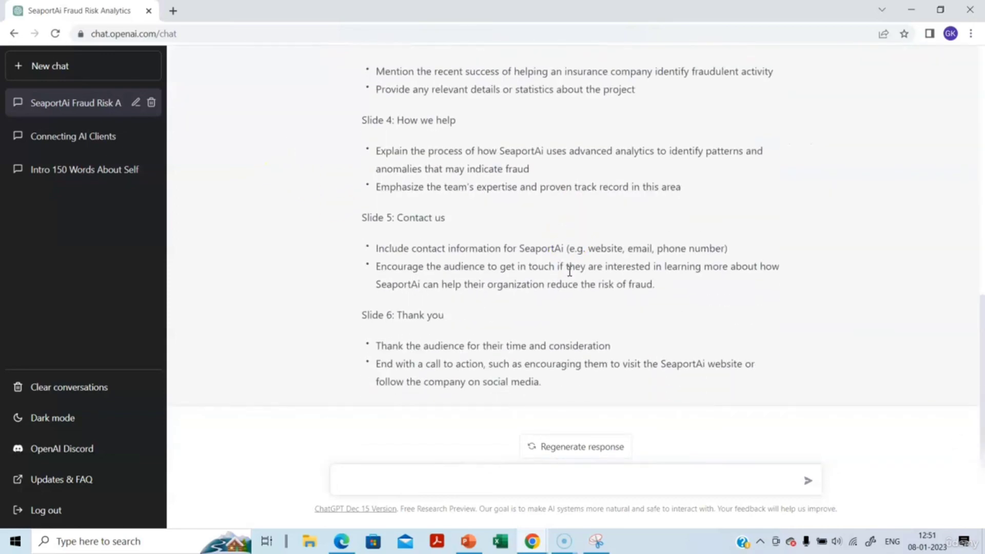
{"action": "scroll", "coordinate": [568, 277], "scroll_direction": "up", "scroll_amount": 3}
{"action": "left_click", "coordinate": [288, 74]}
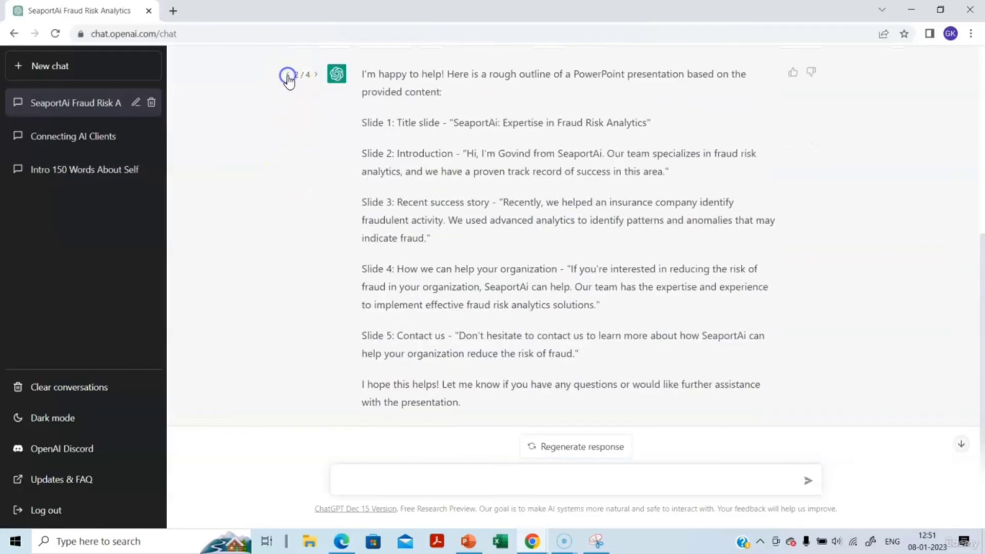
{"action": "left_click", "coordinate": [315, 77]}
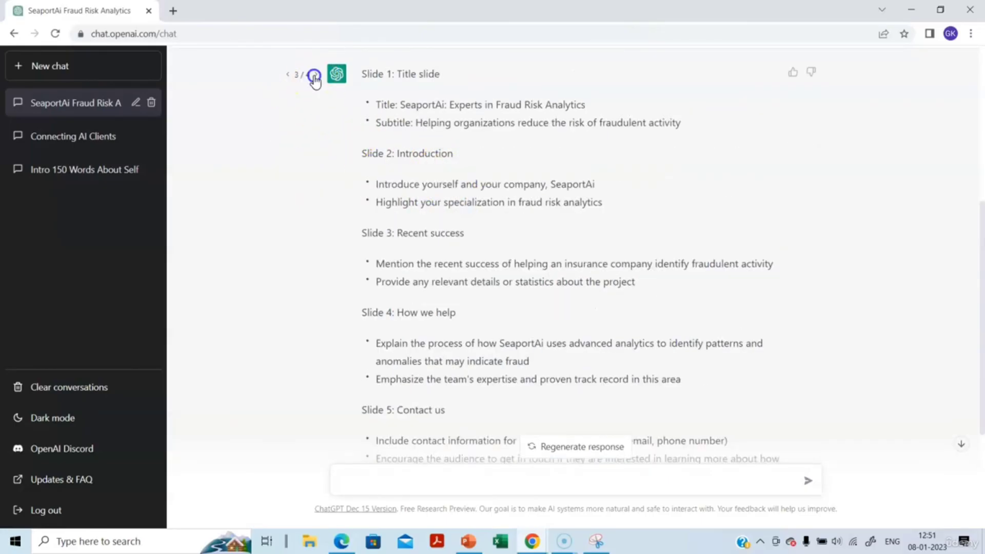
{"action": "left_click", "coordinate": [315, 77]}
{"action": "scroll", "coordinate": [565, 245], "scroll_direction": "up", "scroll_amount": 5}
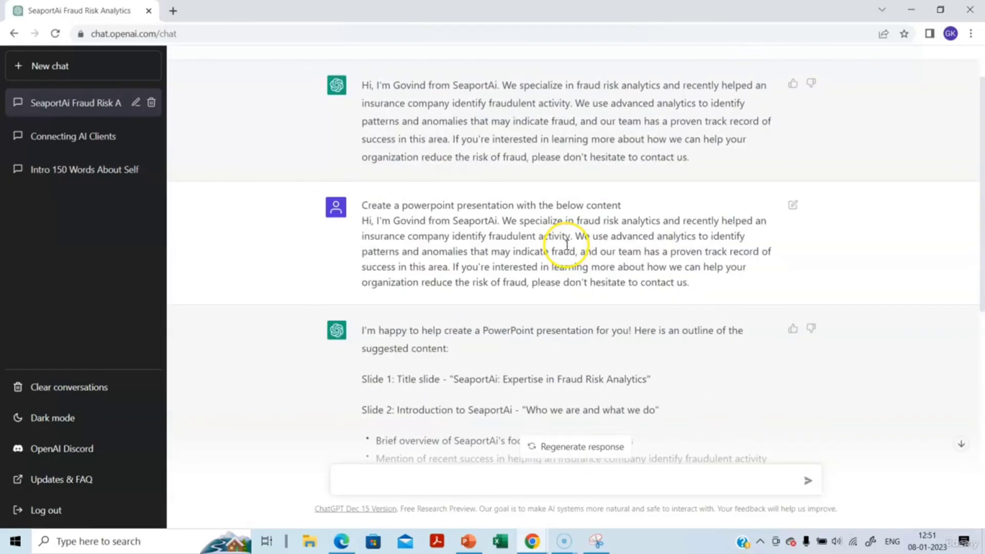
{"action": "scroll", "coordinate": [567, 245], "scroll_direction": "down", "scroll_amount": 4}
{"action": "scroll", "coordinate": [566, 246], "scroll_direction": "down", "scroll_amount": 1}
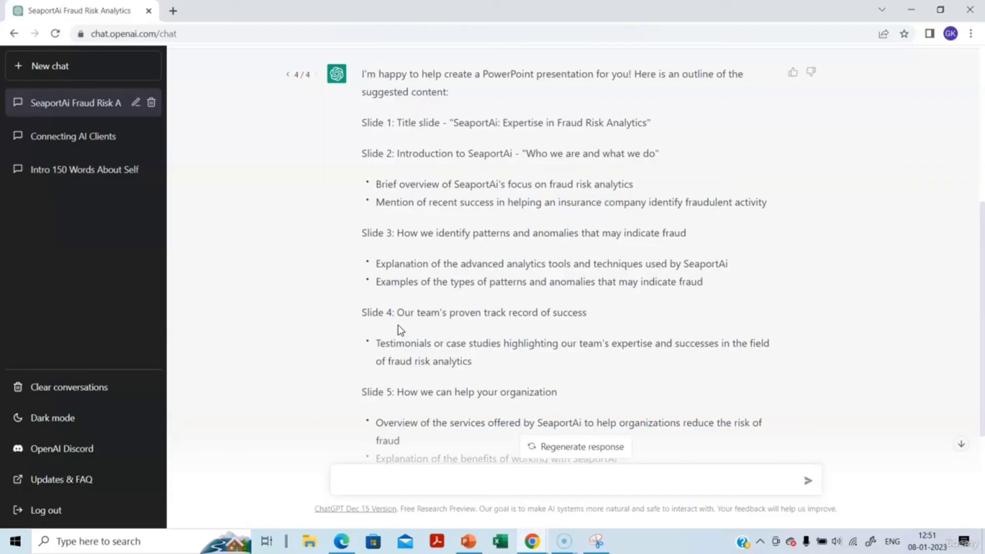
{"action": "left_click", "coordinate": [482, 315]}
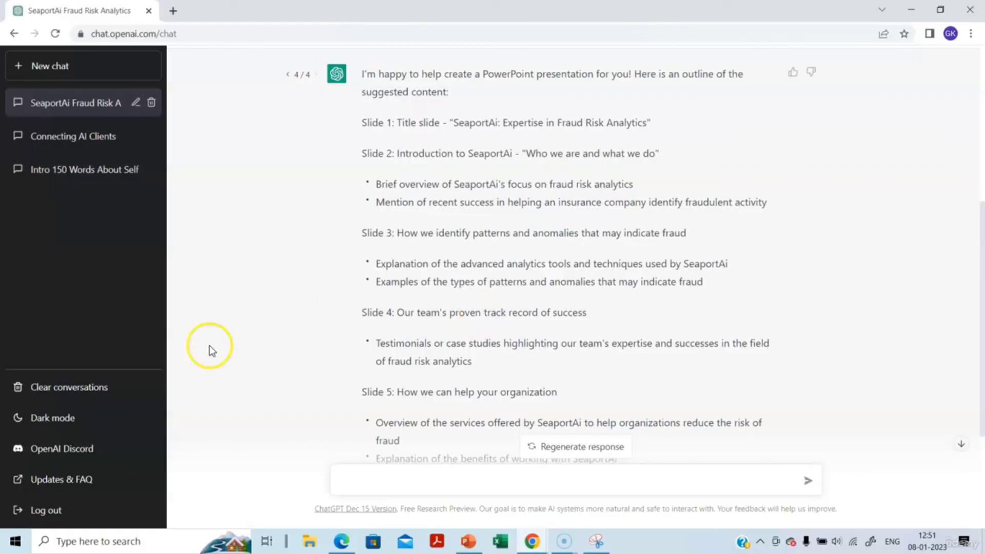